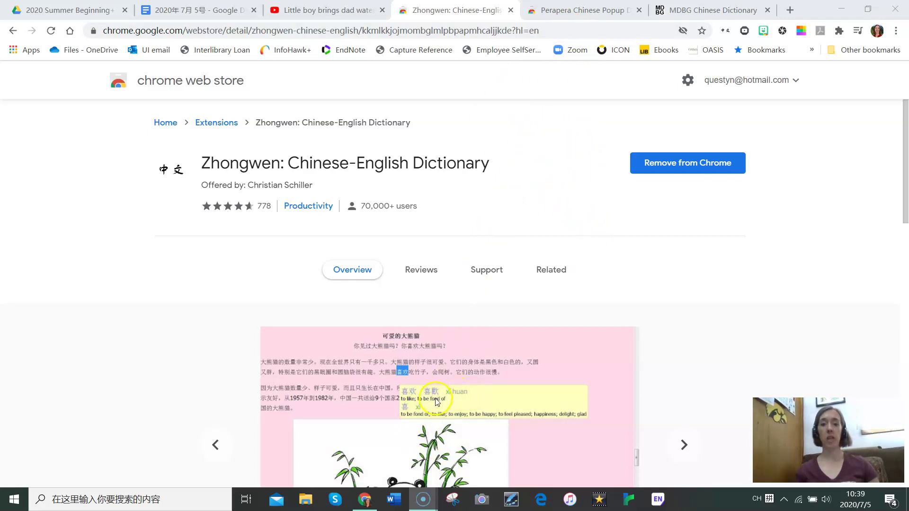
Step: Compare the Perapera, MDBG and Zhongwen listings, then switch the Zhongwen popup dictionary on
click(559, 11)
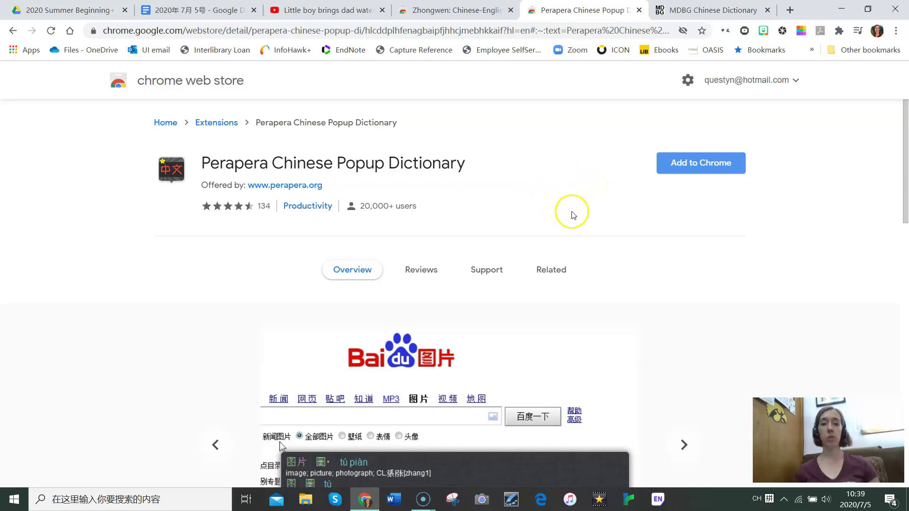
scroll(619, 291, down, 2)
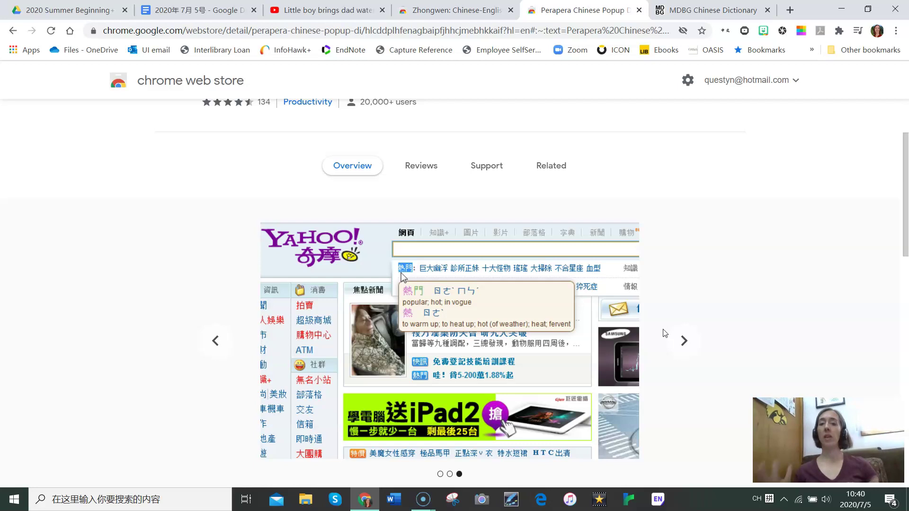
click(716, 9)
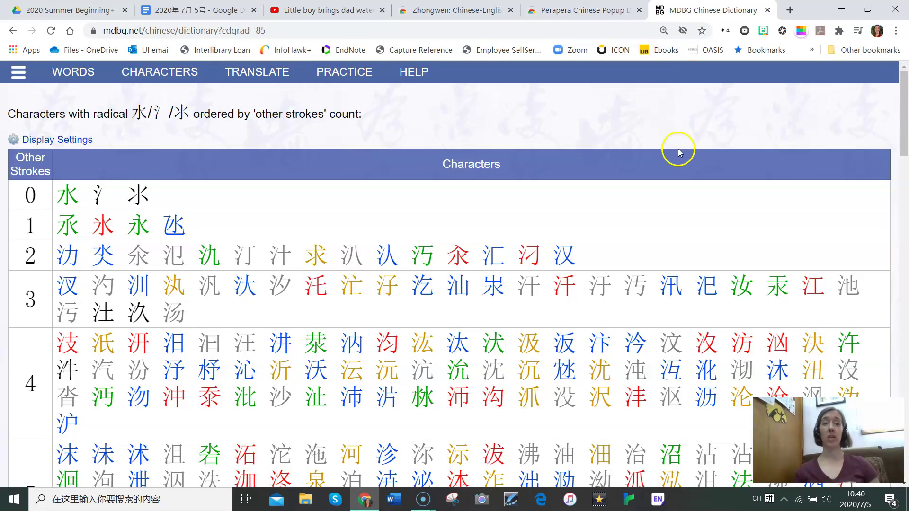
click(597, 11)
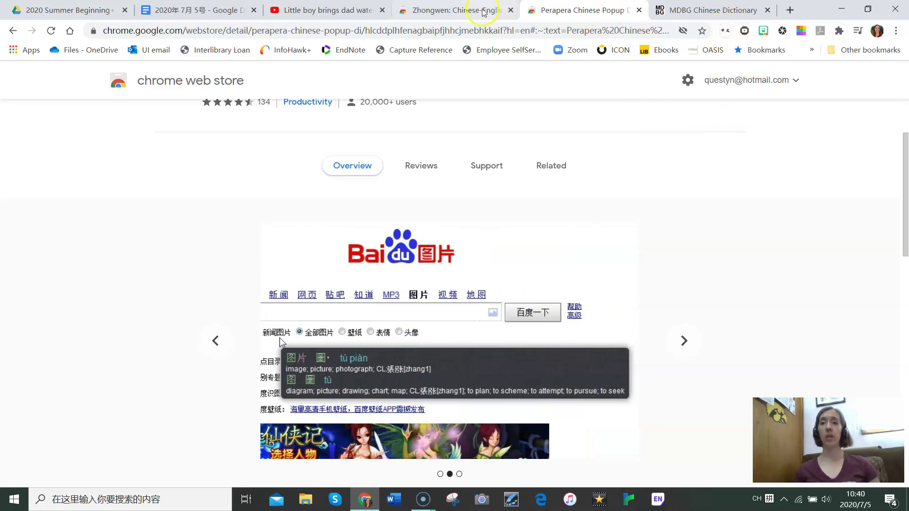
click(454, 12)
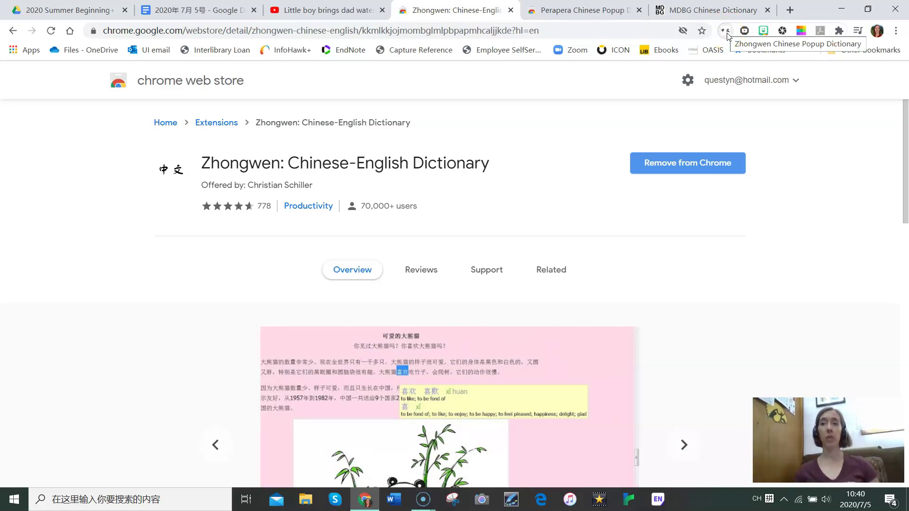
click(726, 33)
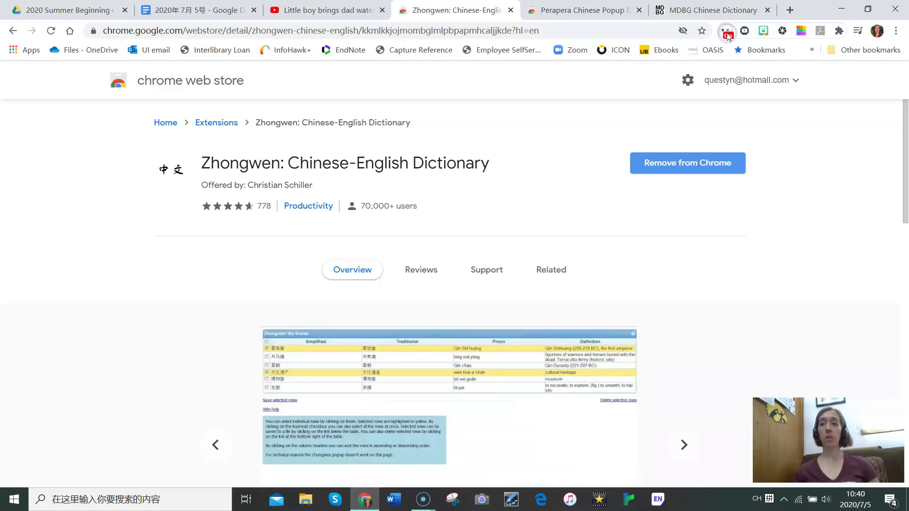
Step: Go to the 'Little boy brings dad water: Beginning Chinese Reading' video and scroll to its description
click(339, 13)
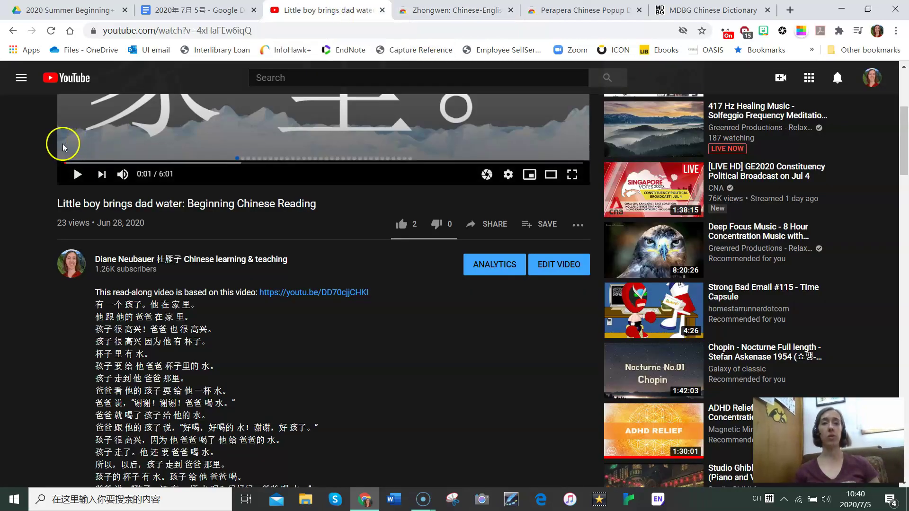
scroll(35, 157, up, 3)
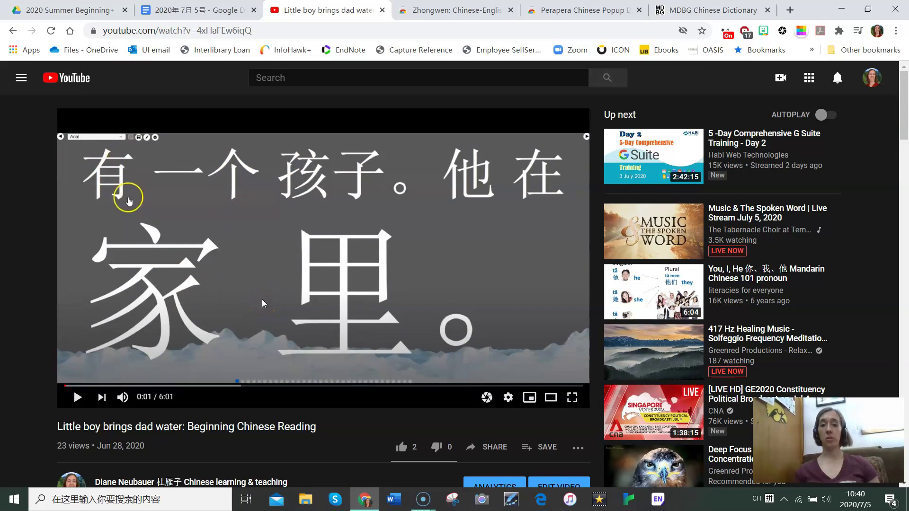
scroll(262, 302, down, 5)
scroll(263, 300, down, 1)
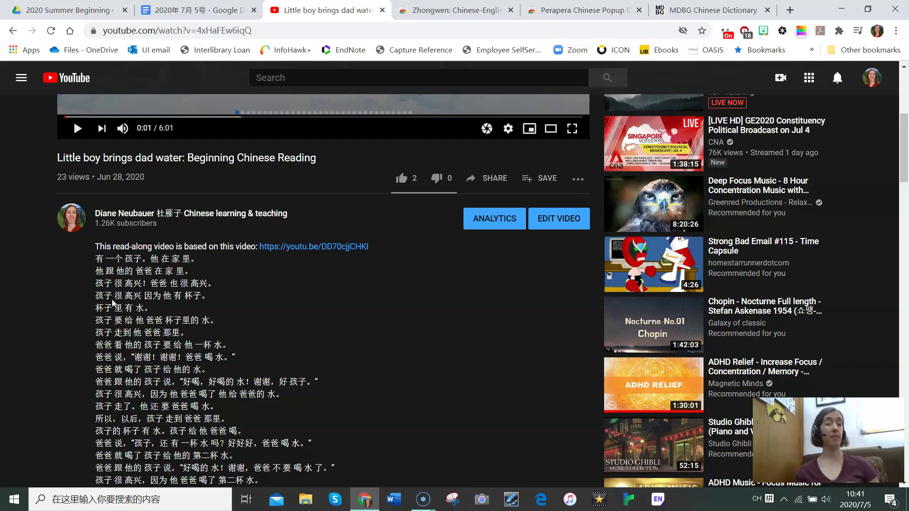
Step: Read Zhongwen popup definitions for Chinese description words such as 孩子 and 杯子
click(83, 286)
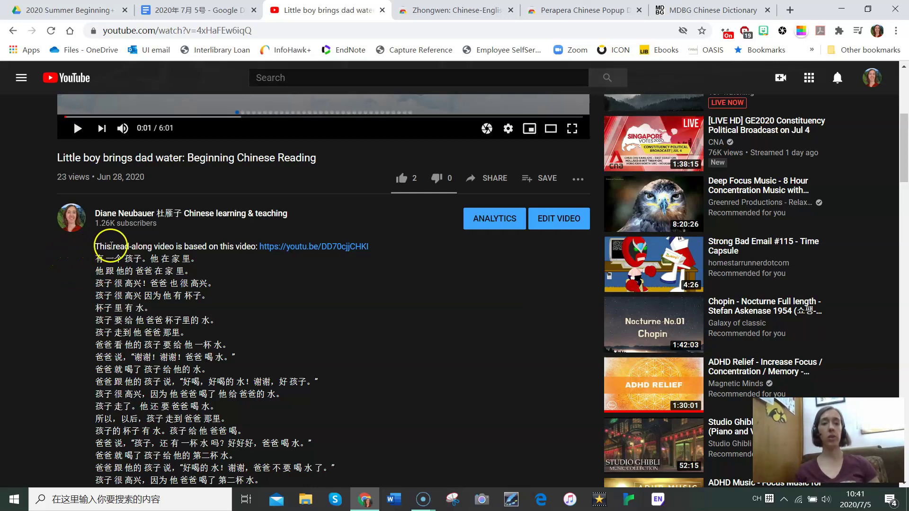
mouse_move(127, 259)
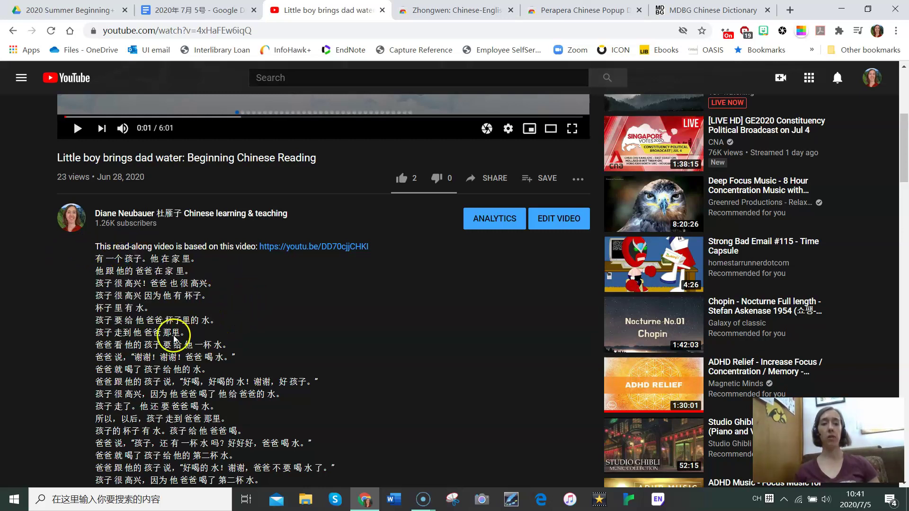
mouse_move(166, 325)
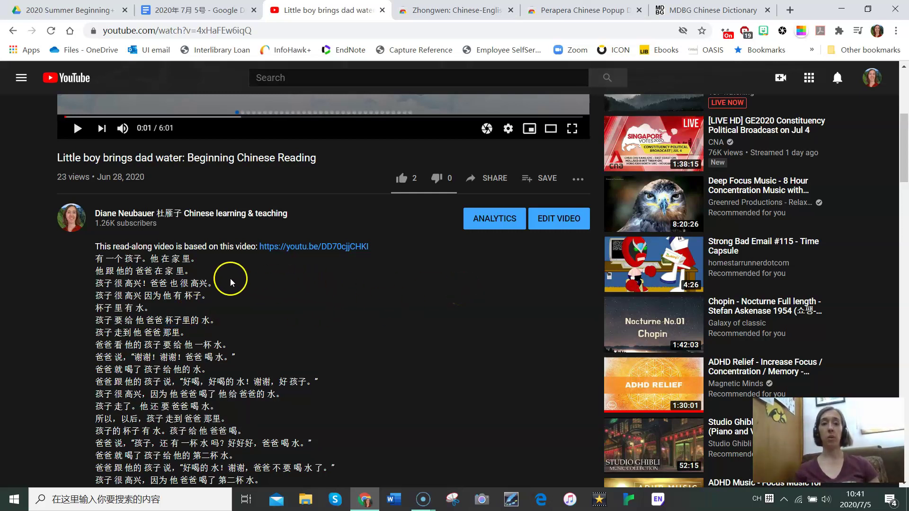
mouse_move(194, 284)
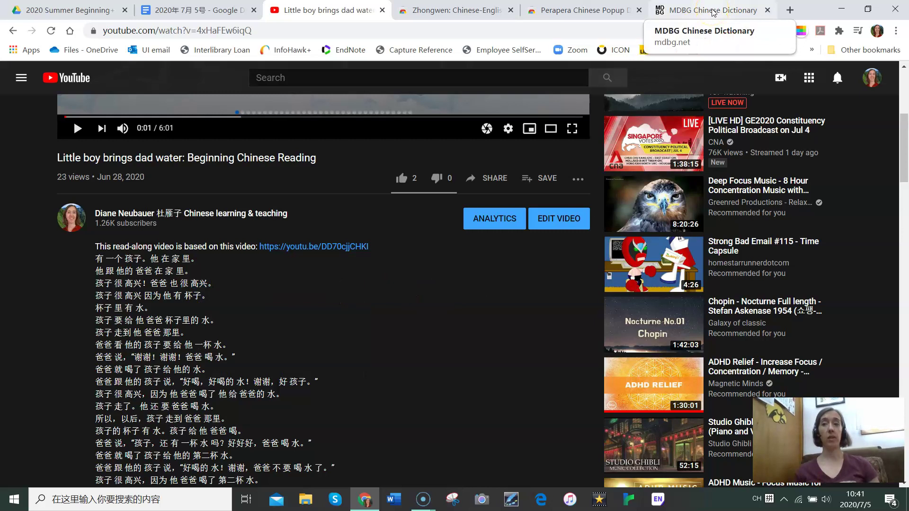
Step: On the MDBG tab, go back past the radical lookup to the pumpkin results
click(712, 12)
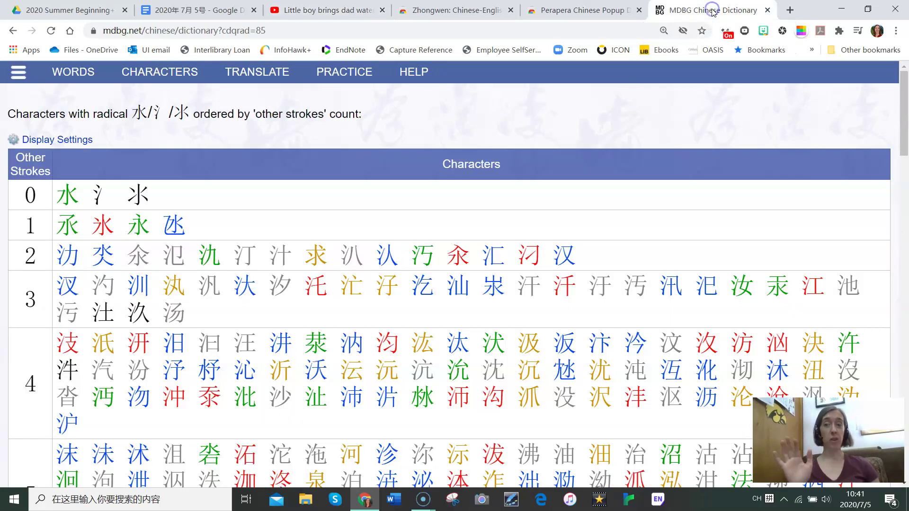
click(318, 71)
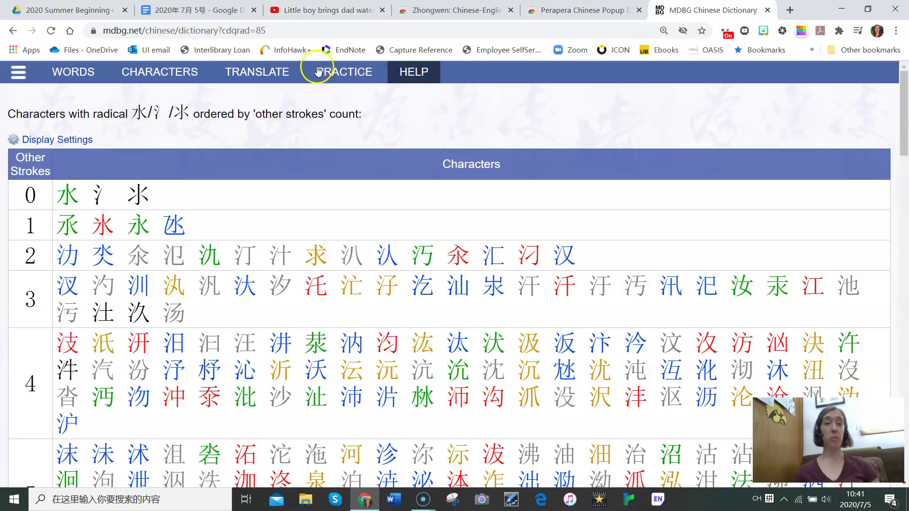
click(13, 31)
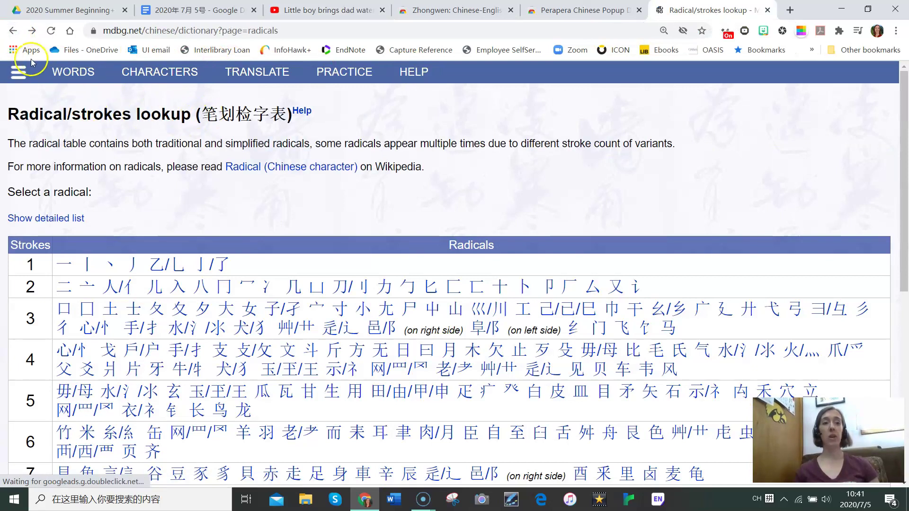
click(13, 30)
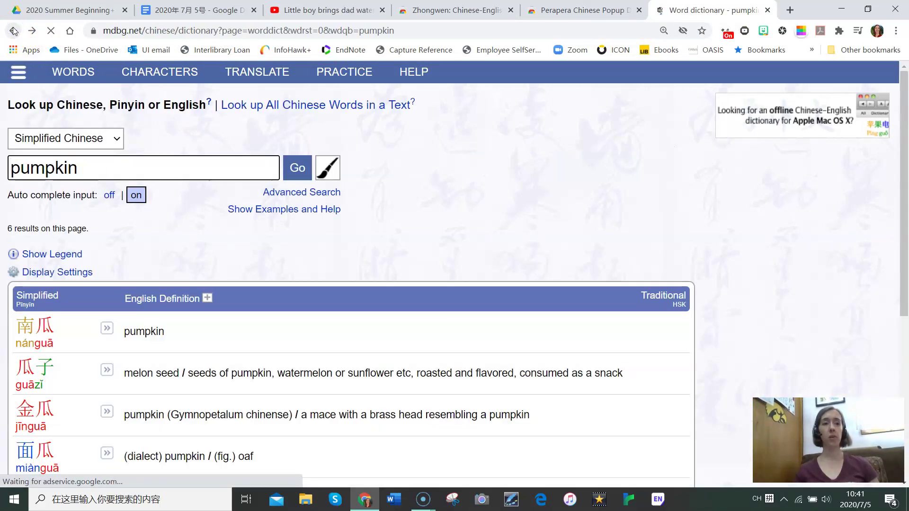
Step: Clear 'pumpkin' from the search box, dismiss the empty-query warning, and return to the blank search page
drag(168, 175, 14, 166)
key(BackSpace)
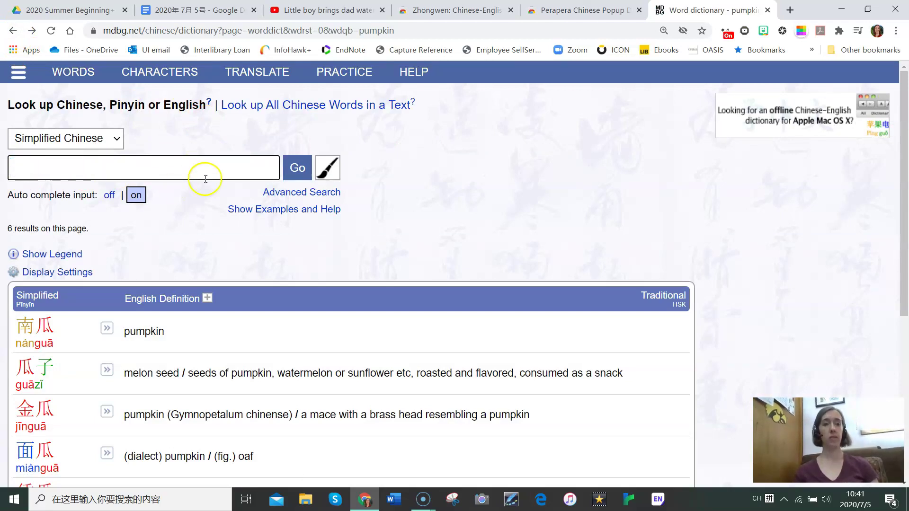
click(298, 168)
click(553, 98)
click(13, 31)
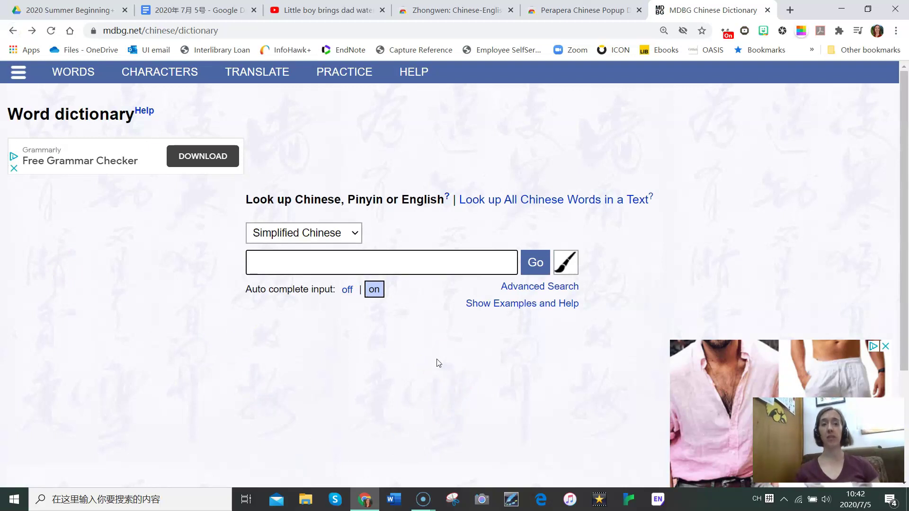
click(290, 387)
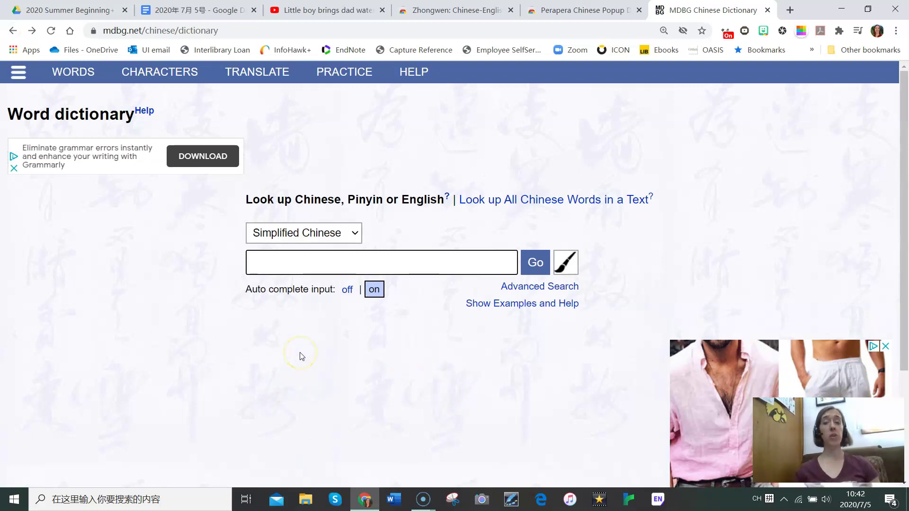
click(299, 266)
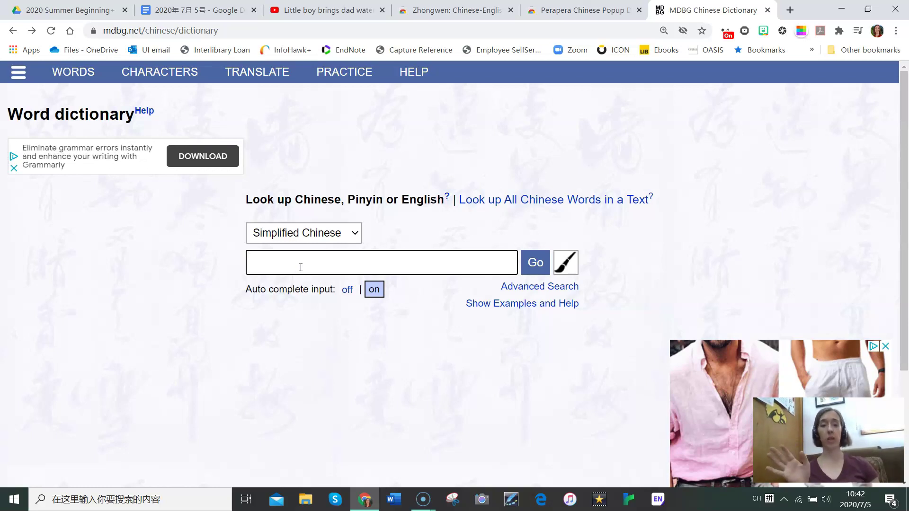
Step: Search MDBG for 'pumpkin' and toggle the tools panel on the 南瓜 nánguā result
text(pumpkin)
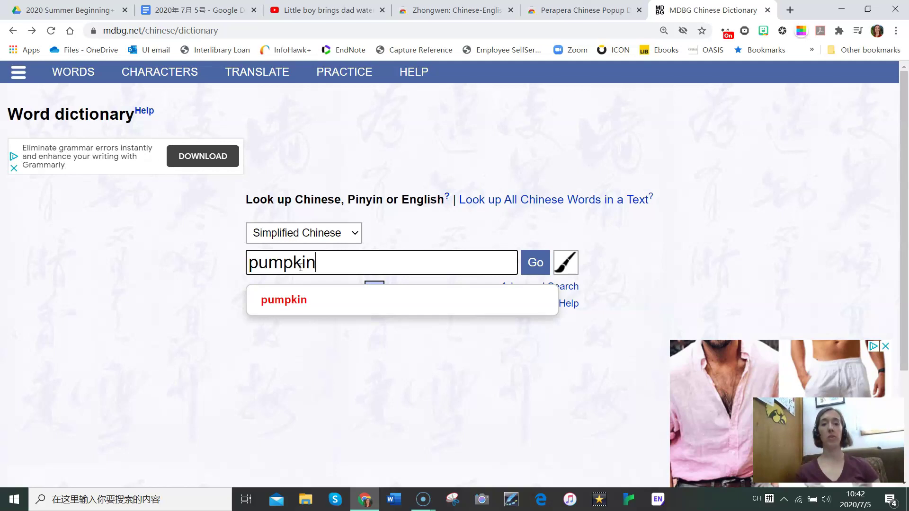
click(533, 261)
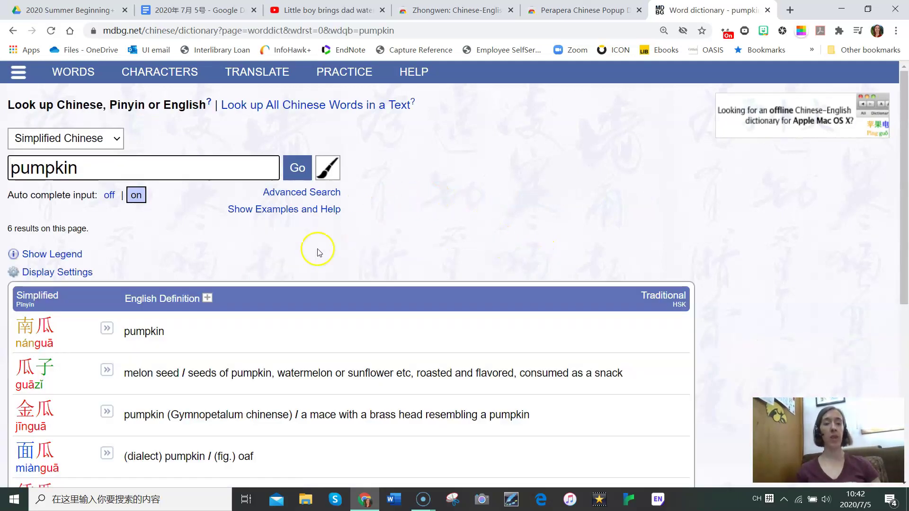
mouse_move(23, 330)
click(107, 328)
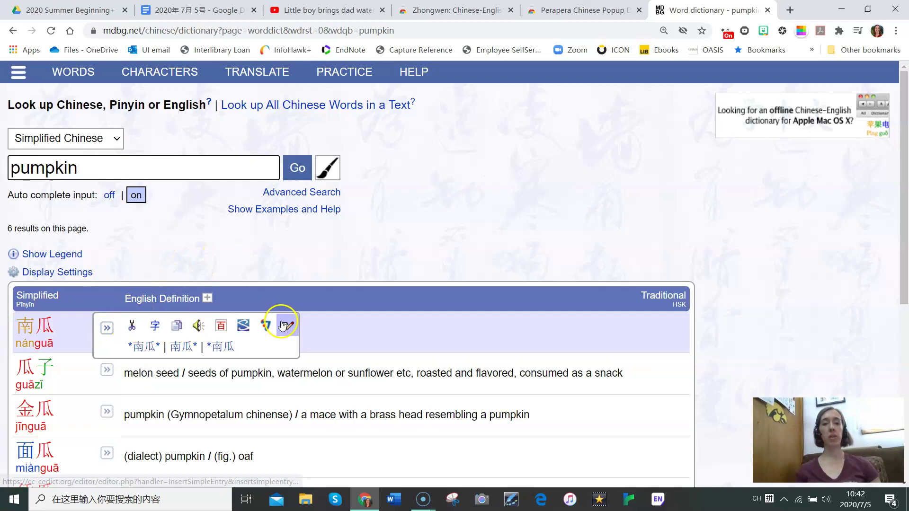
click(106, 329)
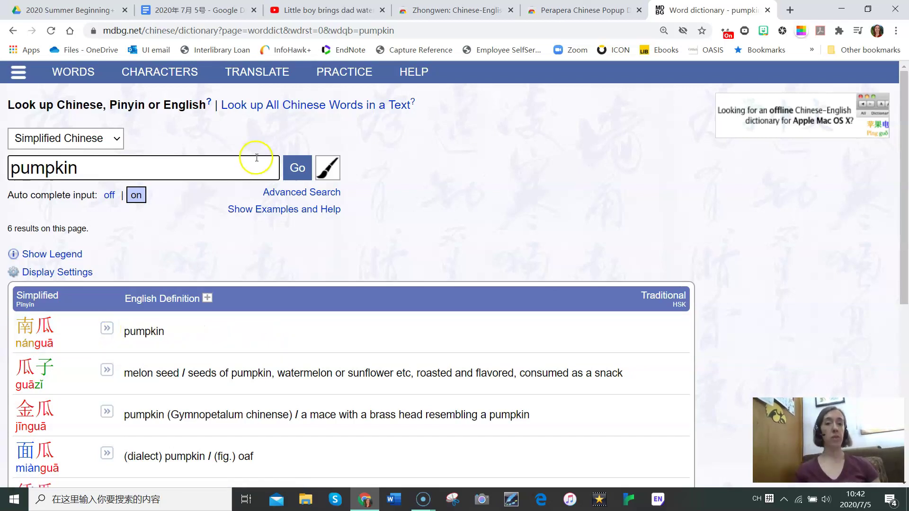
Step: Enable handwriting input, draw 南 in the grid, and pick 南 nán from the candidates
click(329, 168)
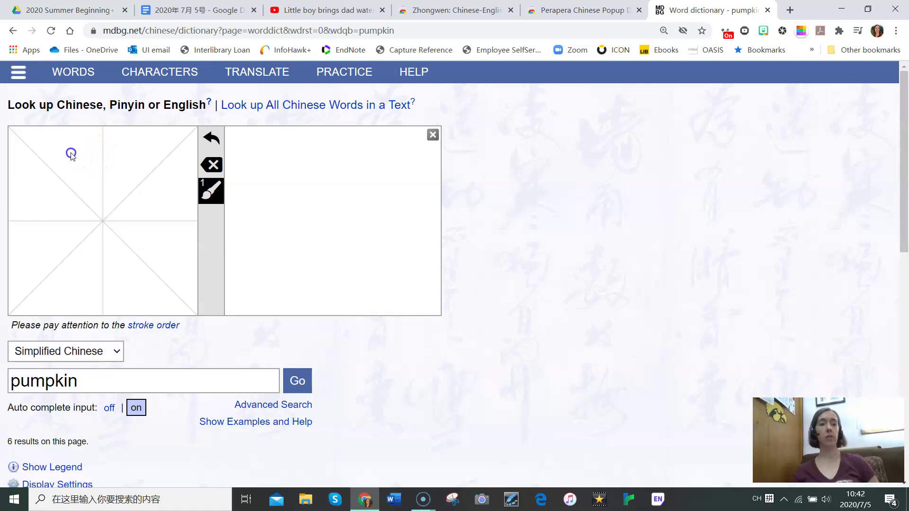
mouse_move(69, 152)
mouse_down()
mouse_move(135, 144)
mouse_move(82, 179)
mouse_move(54, 216)
mouse_move(47, 281)
mouse_up()
mouse_move(57, 179)
mouse_down()
mouse_move(144, 179)
mouse_move(146, 272)
mouse_move(128, 277)
mouse_up()
mouse_move(77, 186)
mouse_down()
mouse_move(86, 202)
mouse_move(101, 201)
mouse_move(87, 210)
mouse_move(121, 205)
mouse_up()
drag(62, 231, 113, 226)
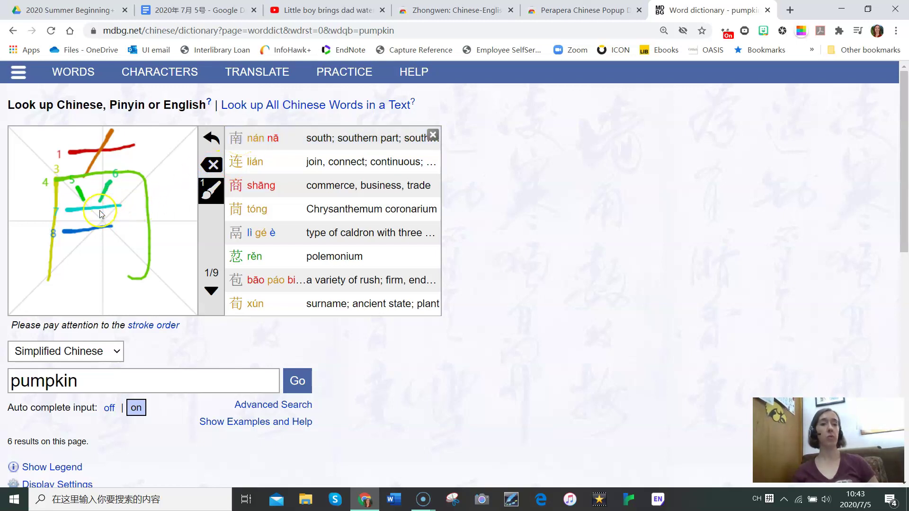
drag(94, 208, 95, 272)
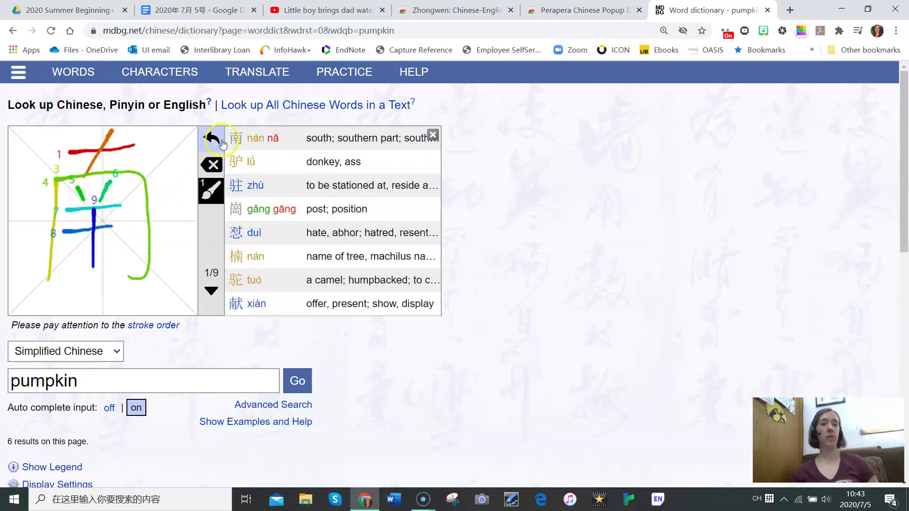
click(257, 139)
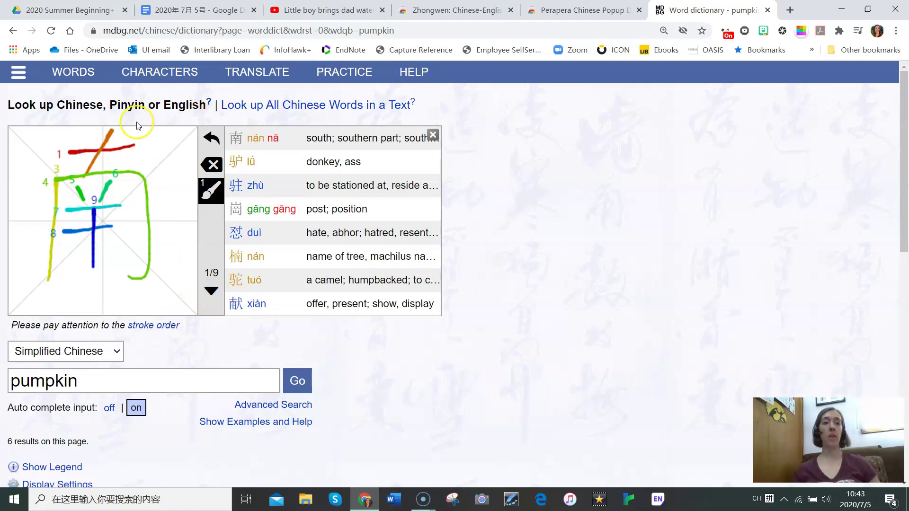
Step: Go back to the empty search page and search 'pumpkin' again to list its six results
click(12, 31)
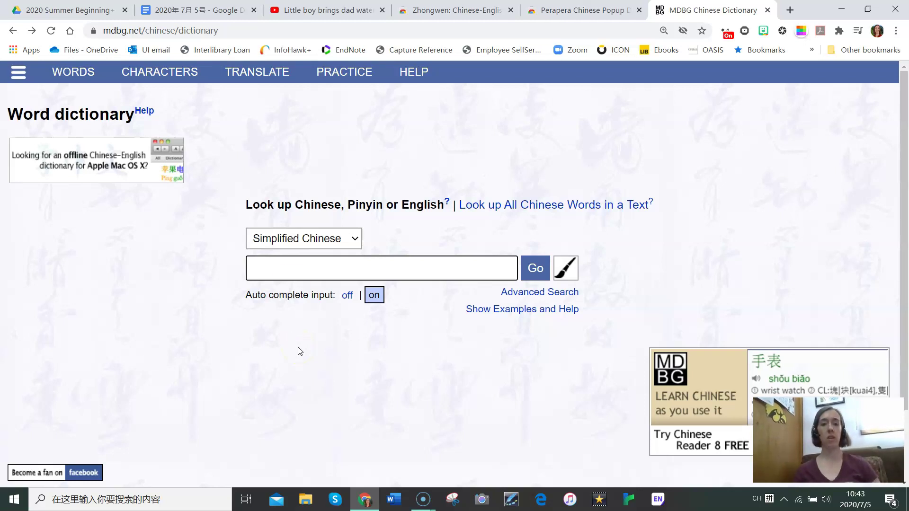
click(296, 269)
text(pumpkin)
click(536, 268)
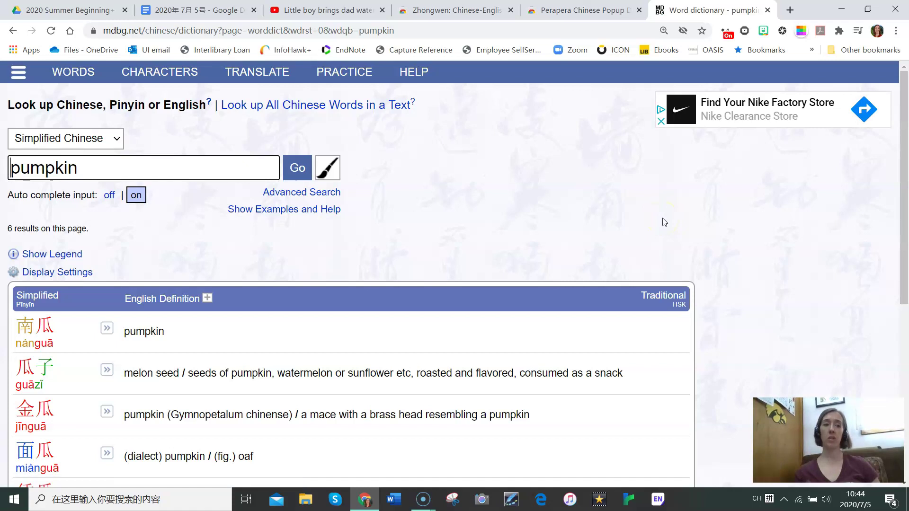
scroll(560, 195, down, 5)
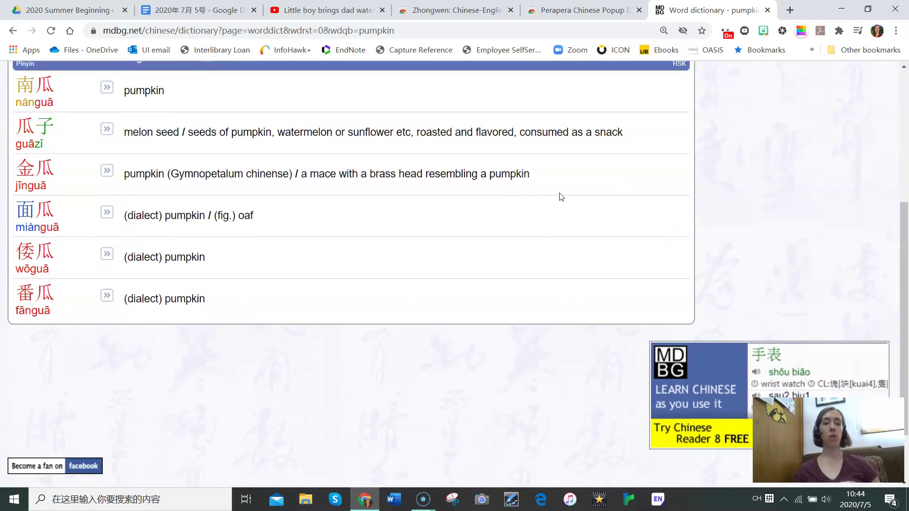
scroll(521, 205, down, 1)
scroll(518, 222, up, 4)
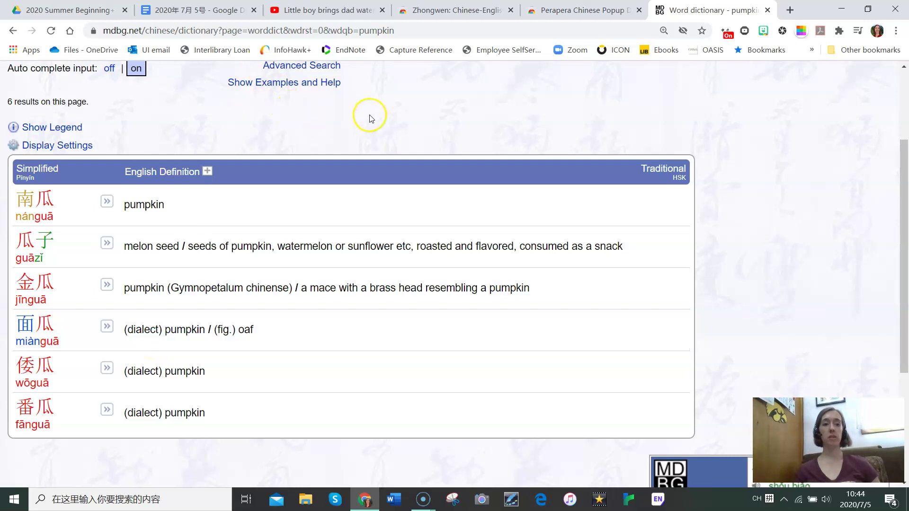
scroll(373, 117, up, 1)
scroll(374, 116, up, 2)
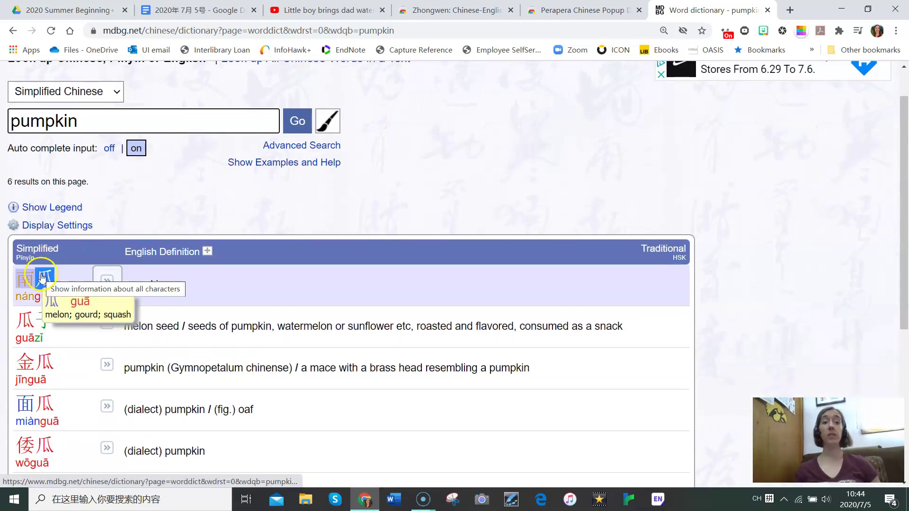
Step: Show the 南瓜 character breakdown and open the tool menu for 南 nán
click(27, 281)
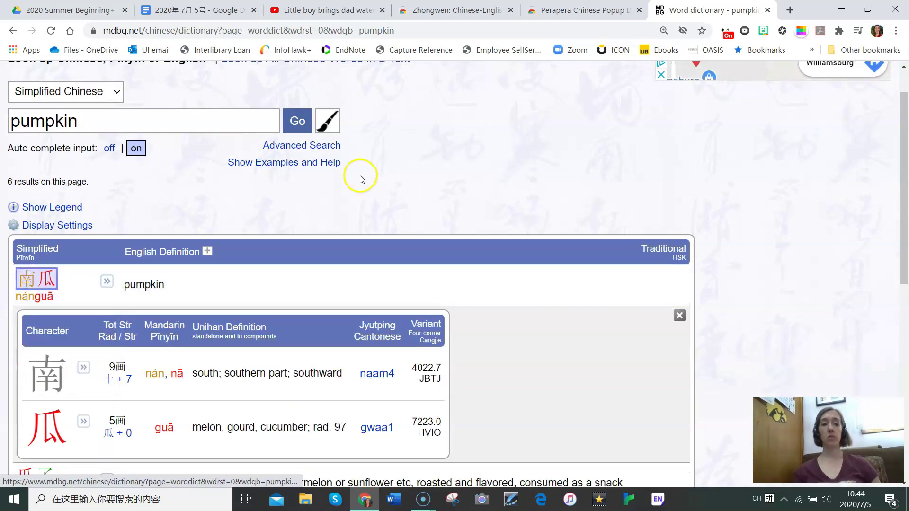
scroll(398, 185, down, 2)
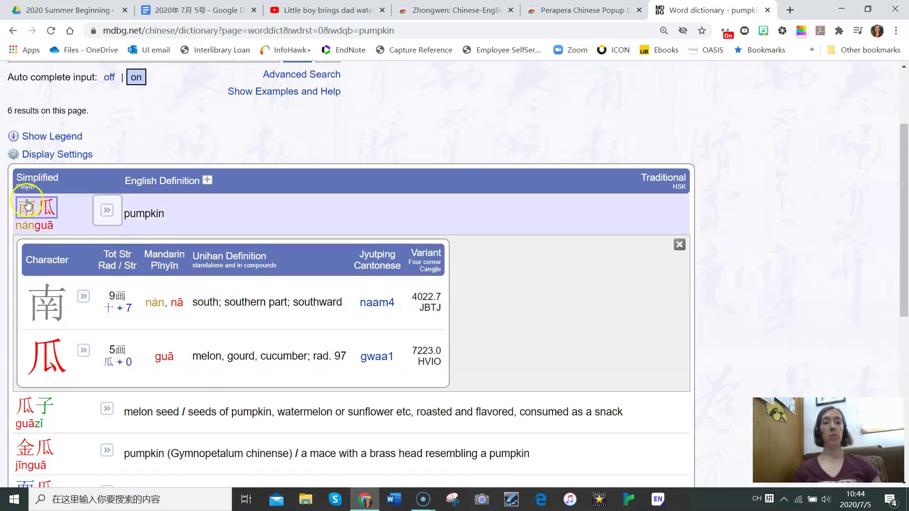
mouse_move(46, 300)
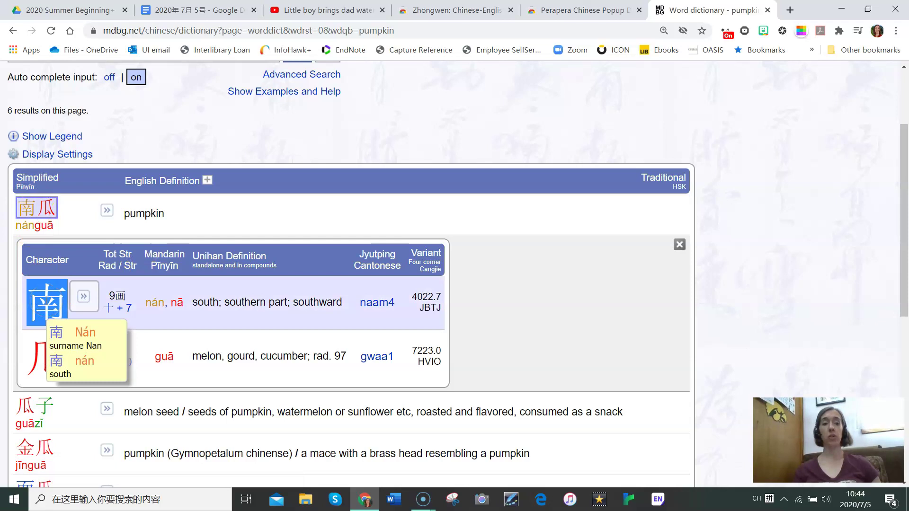
click(82, 296)
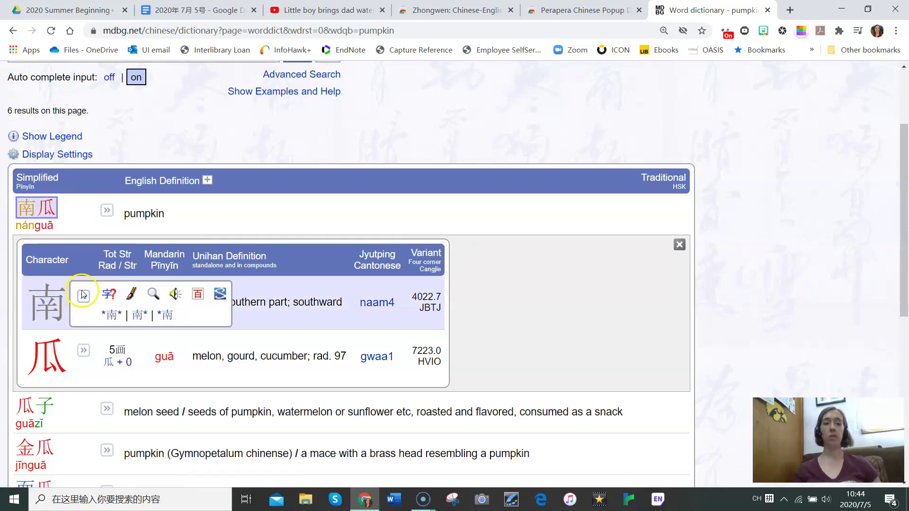
Step: Play the stroke-order animation for 南 from its tool menu and replay it
click(133, 297)
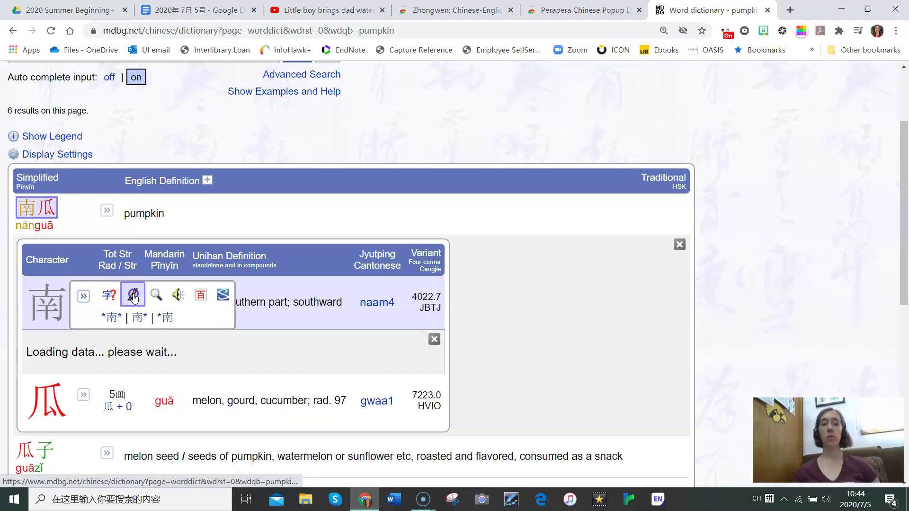
scroll(445, 316, down, 1)
scroll(445, 316, down, 3)
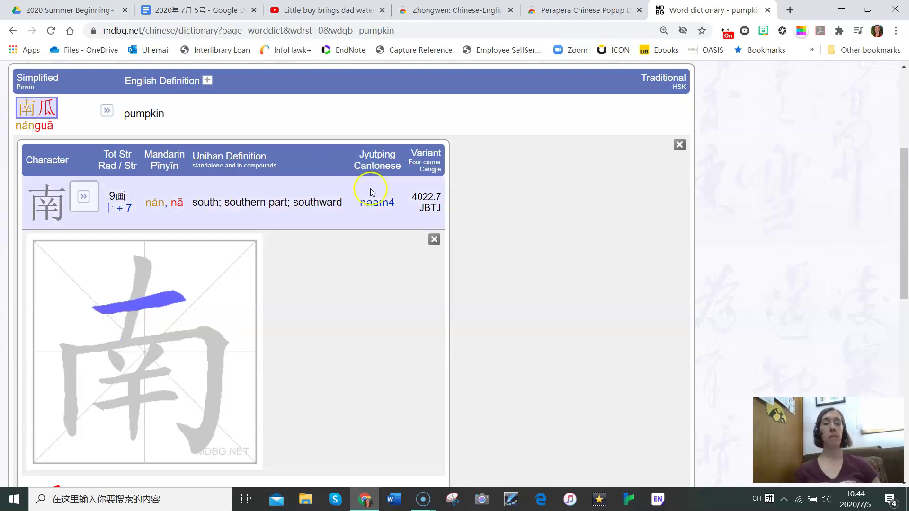
click(499, 225)
scroll(501, 228, down, 2)
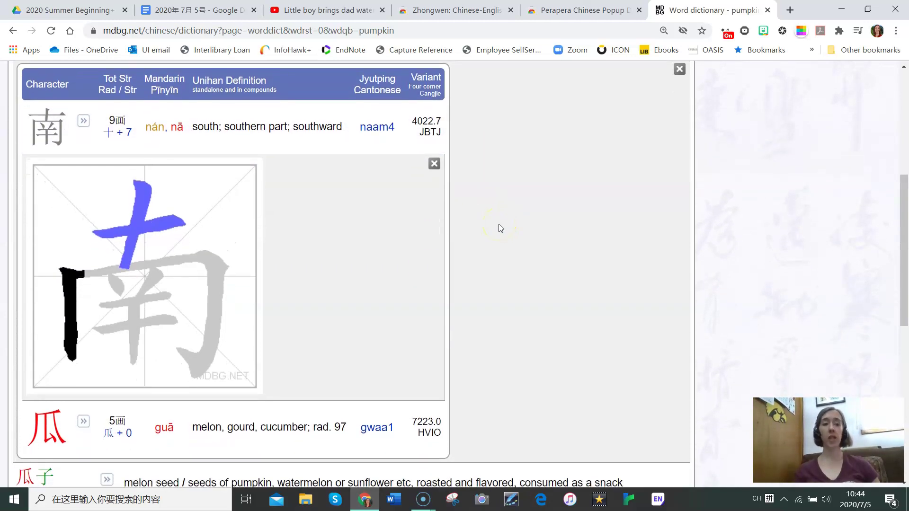
scroll(498, 227, down, 3)
Step: Run a component search on 瓜, listing 35 characters such as 狐, 孤, 弧 and 瓣
click(79, 307)
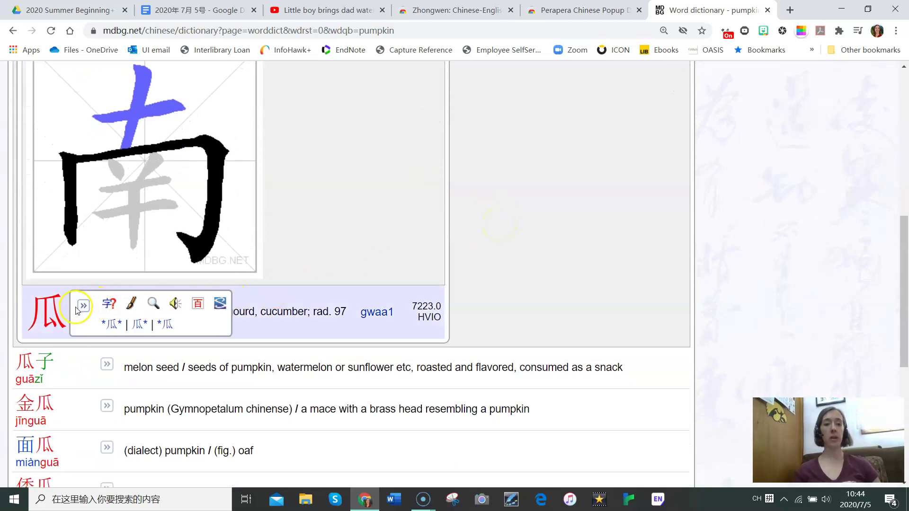
click(114, 320)
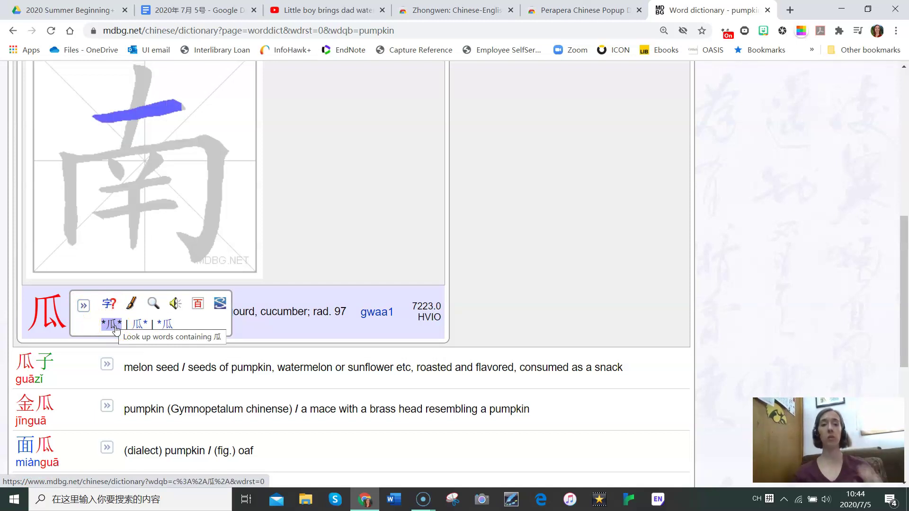
click(110, 306)
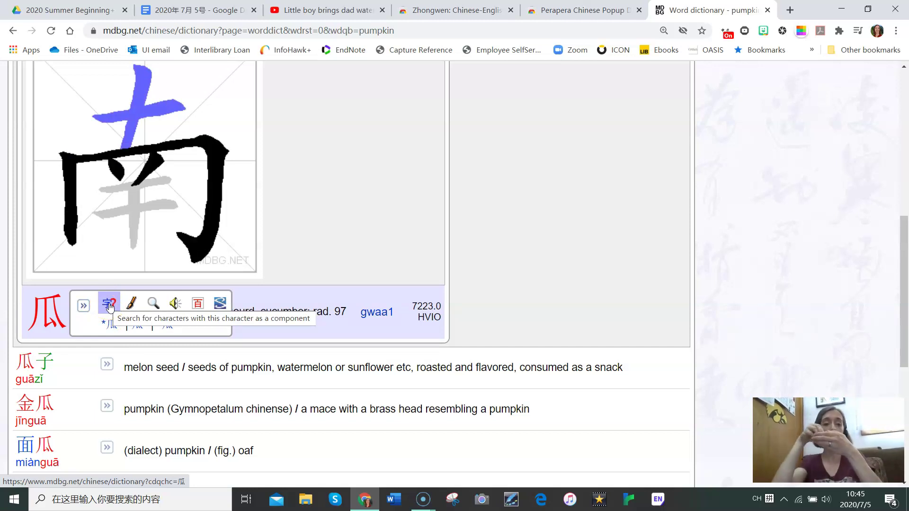
click(110, 306)
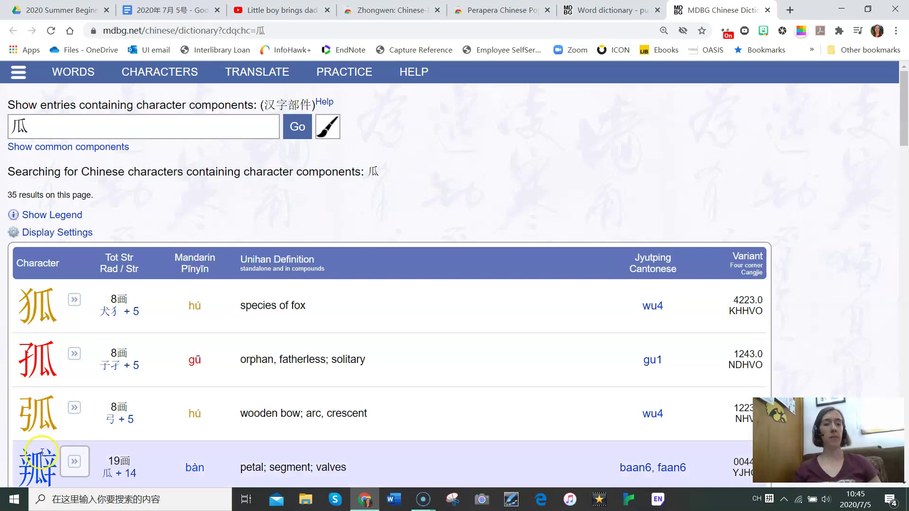
scroll(365, 204, down, 3)
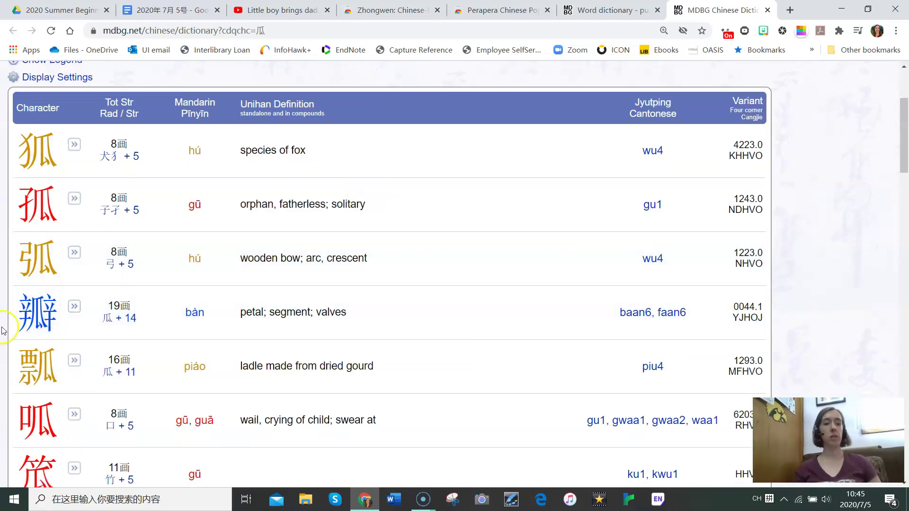
mouse_move(37, 321)
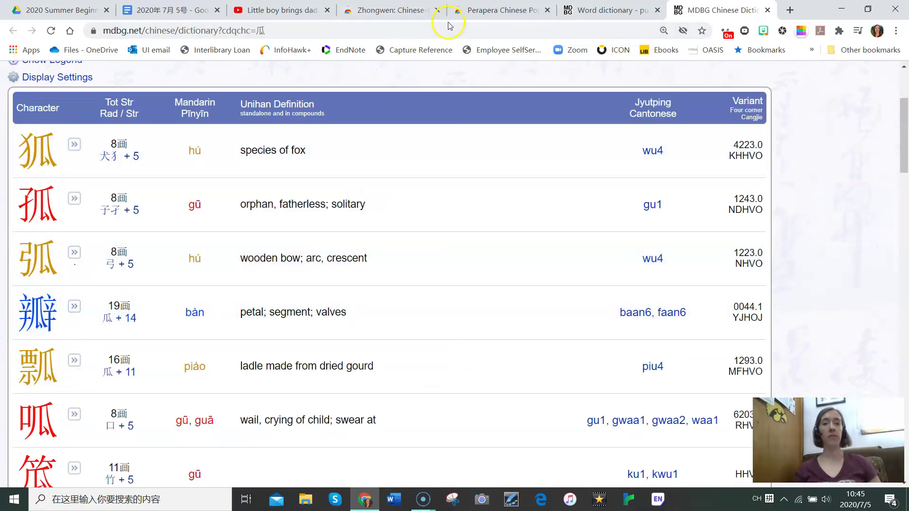
scroll(440, 85, up, 3)
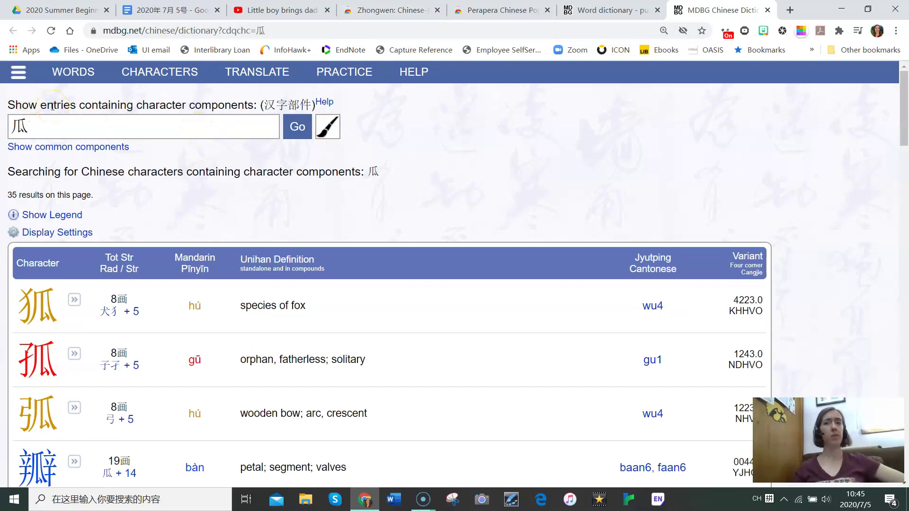
click(37, 126)
key(BackSpace)
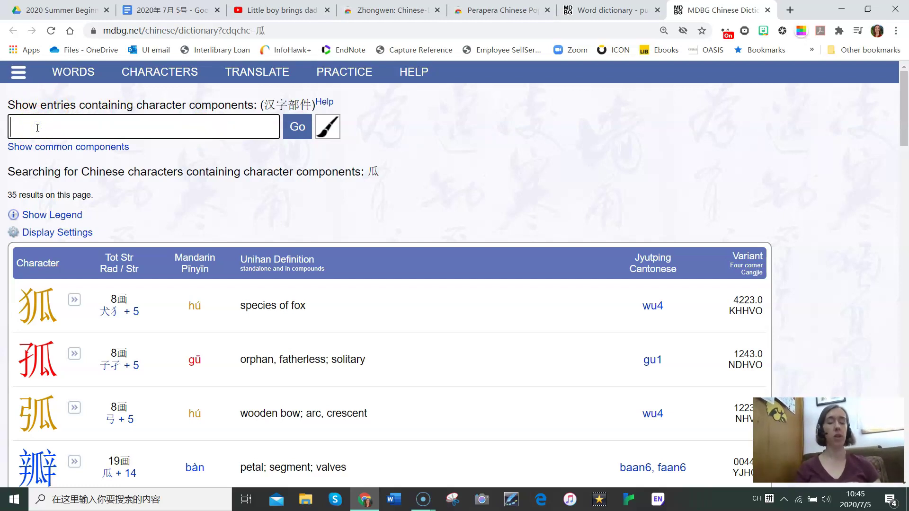
text(nan)
key(Return)
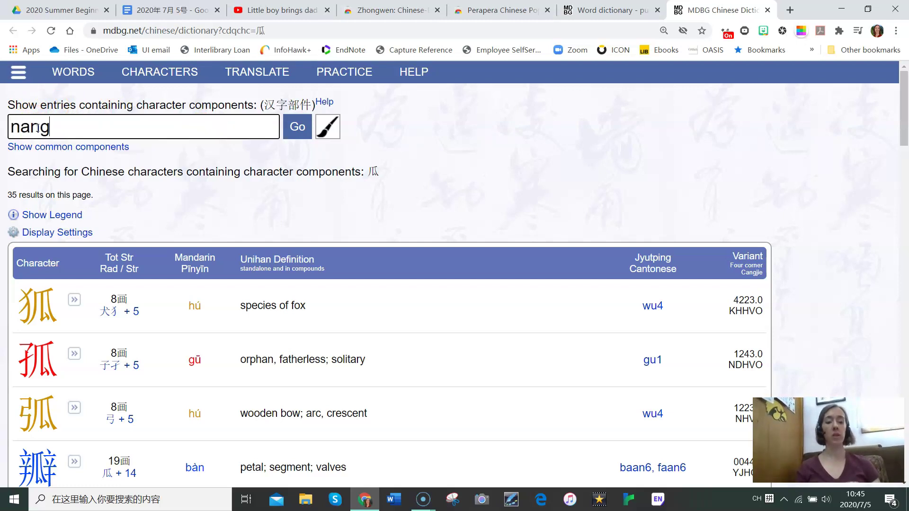
click(228, 134)
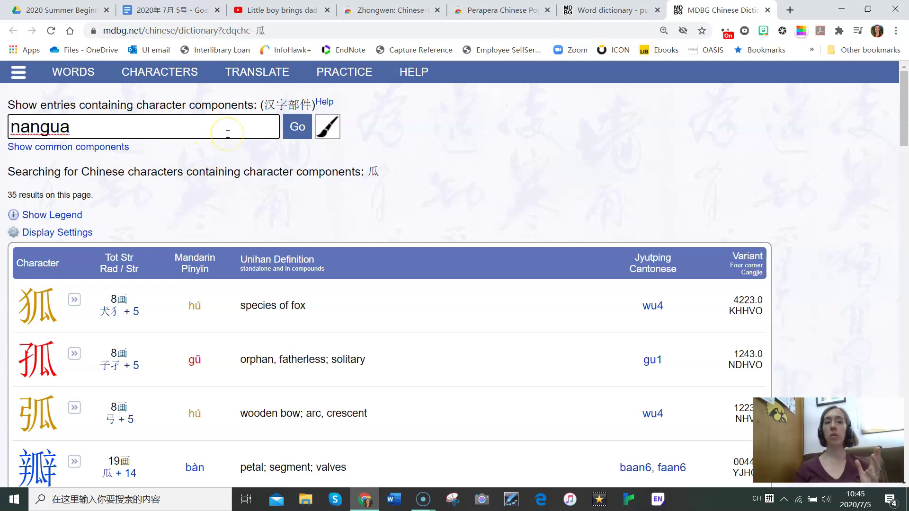
click(301, 131)
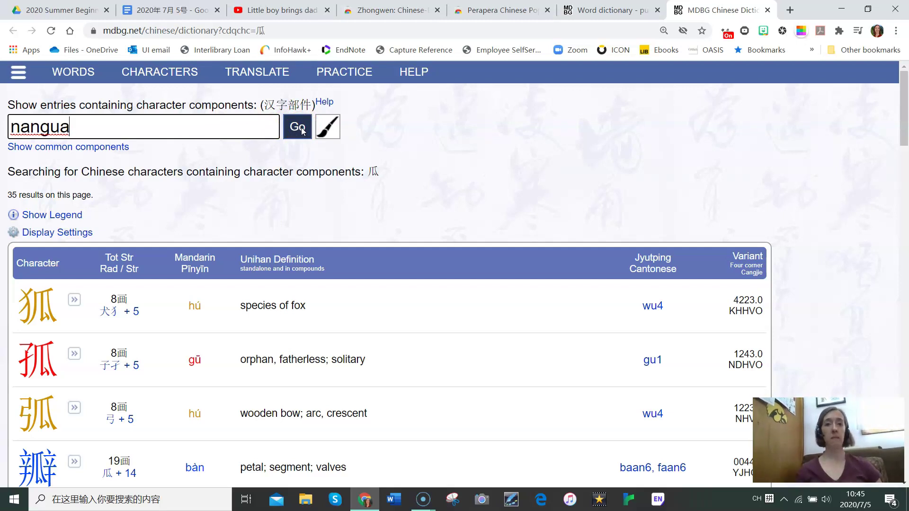
click(302, 131)
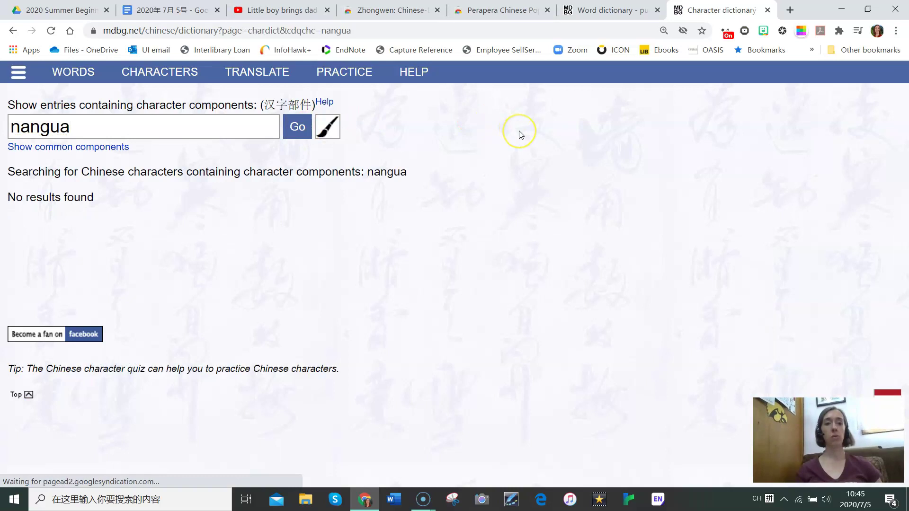
click(230, 125)
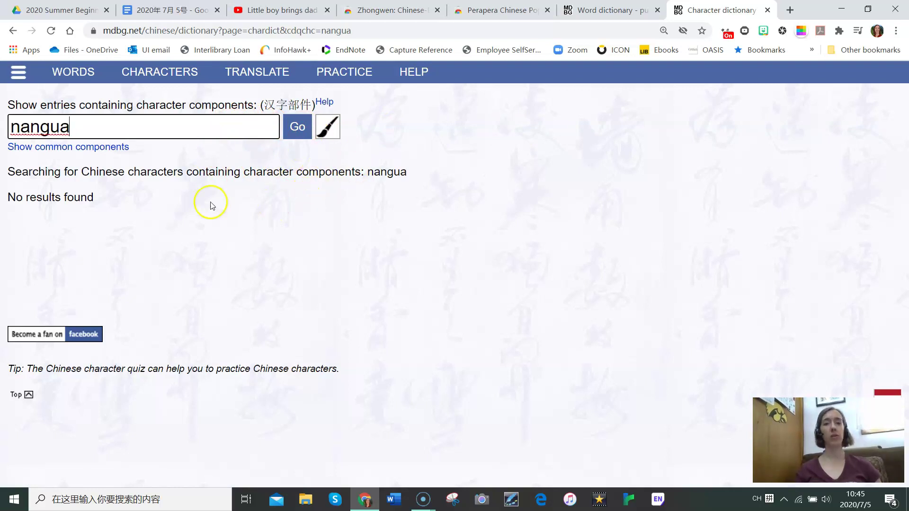
click(13, 31)
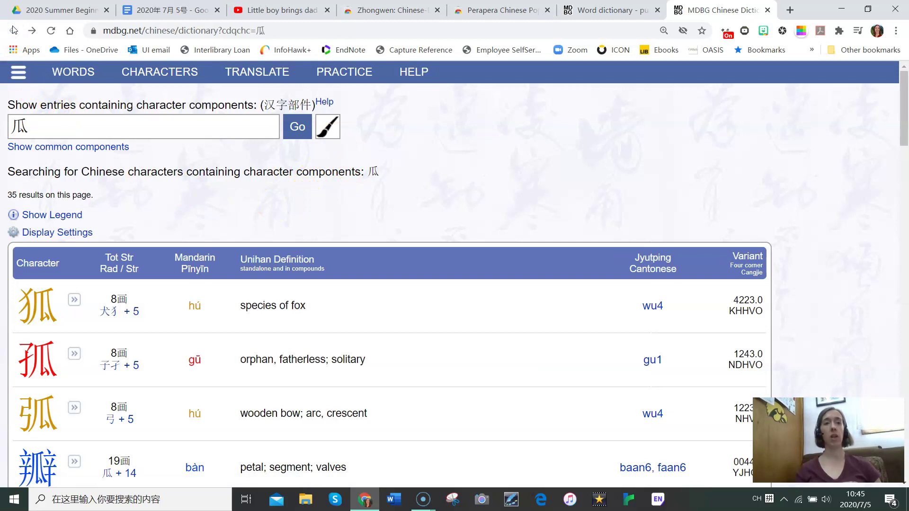
Step: Briefly open and close Type Chinese from the site menu, then load mdbg. to reach the word dictionary
click(20, 74)
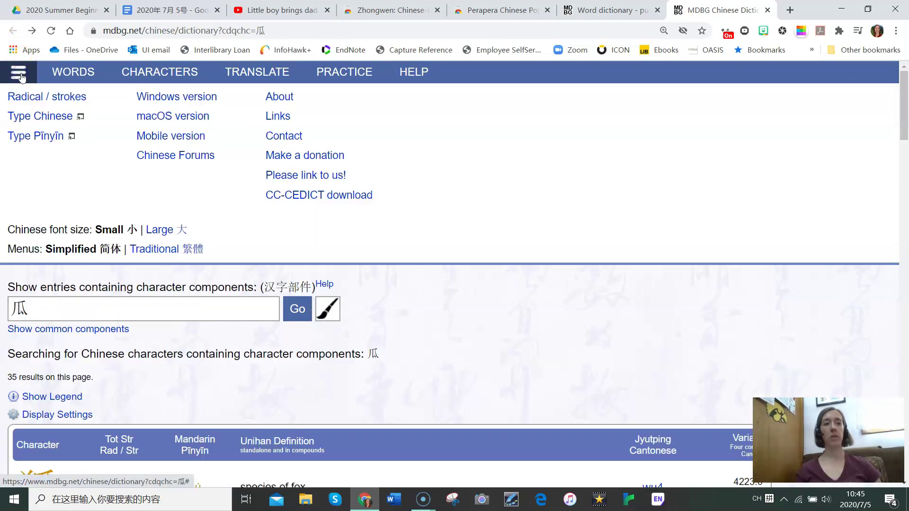
click(36, 116)
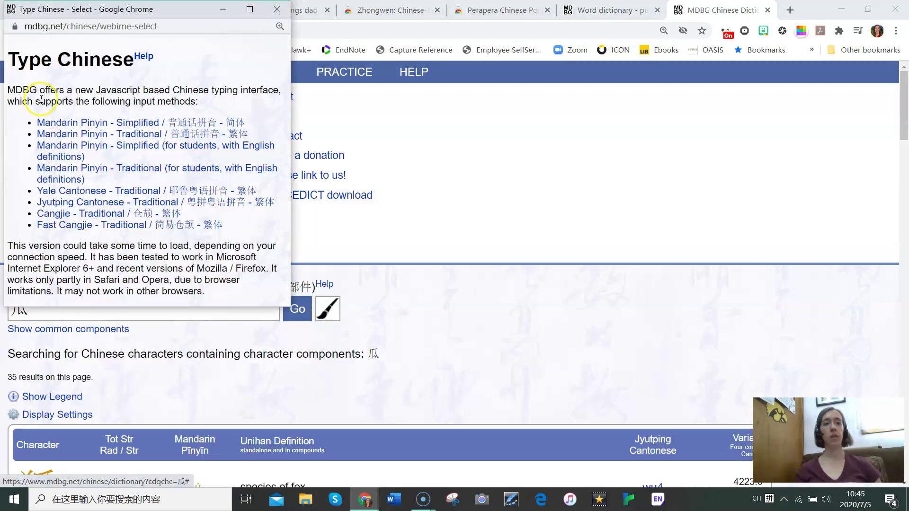
click(277, 9)
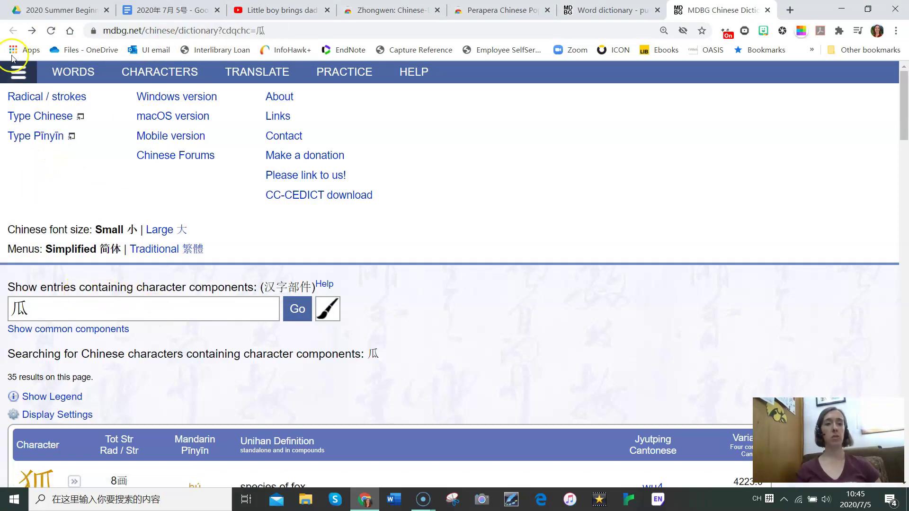
click(209, 32)
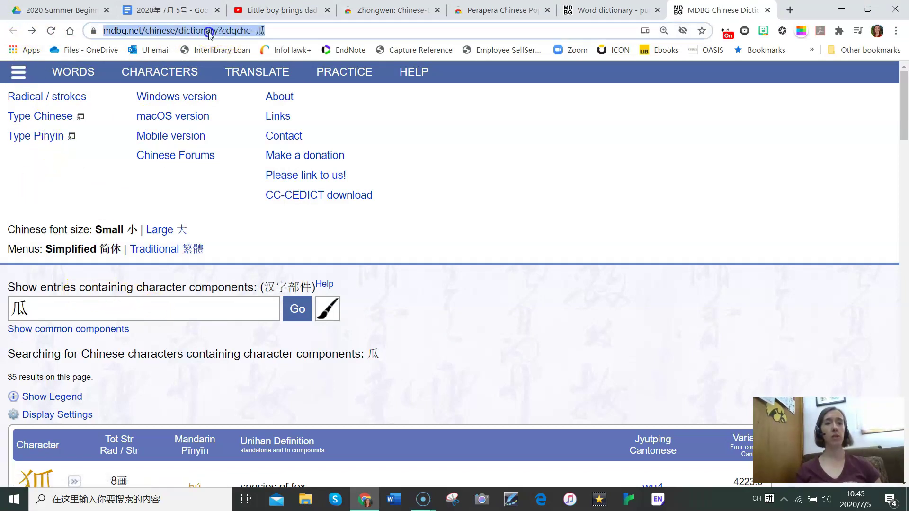
text(mdbg.net)
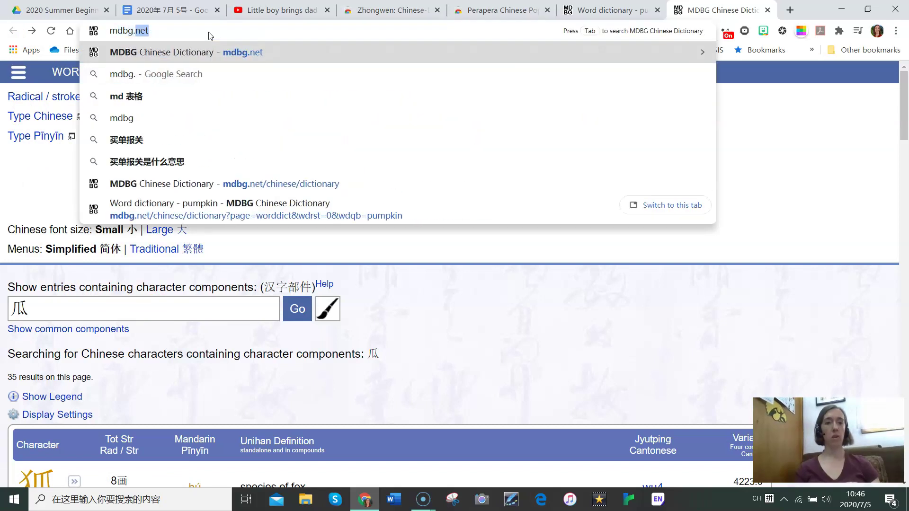
key(Return)
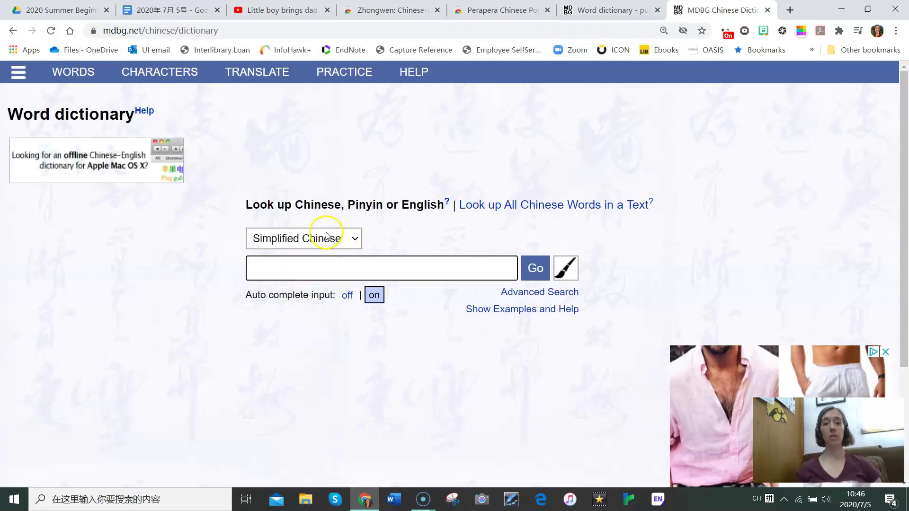
Step: Keep Simplified Chinese as the lookup language and focus the word lookup box
click(353, 238)
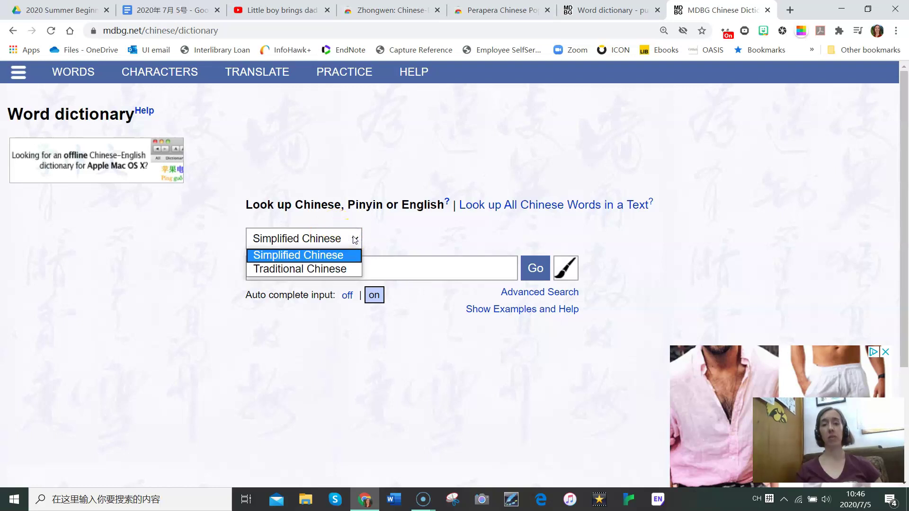
click(355, 239)
click(294, 273)
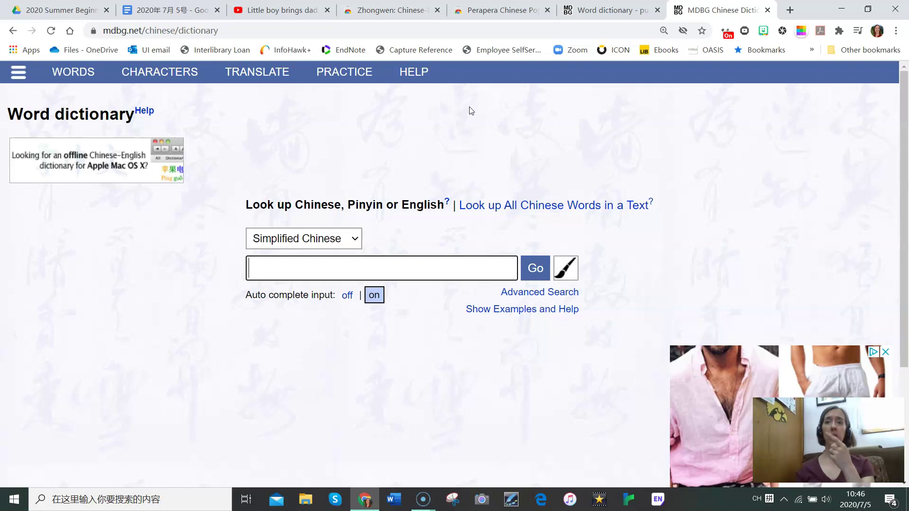
click(313, 265)
Step: Look up the pinyin 'nangua' in the MDBG word dictionary
text(nangua)
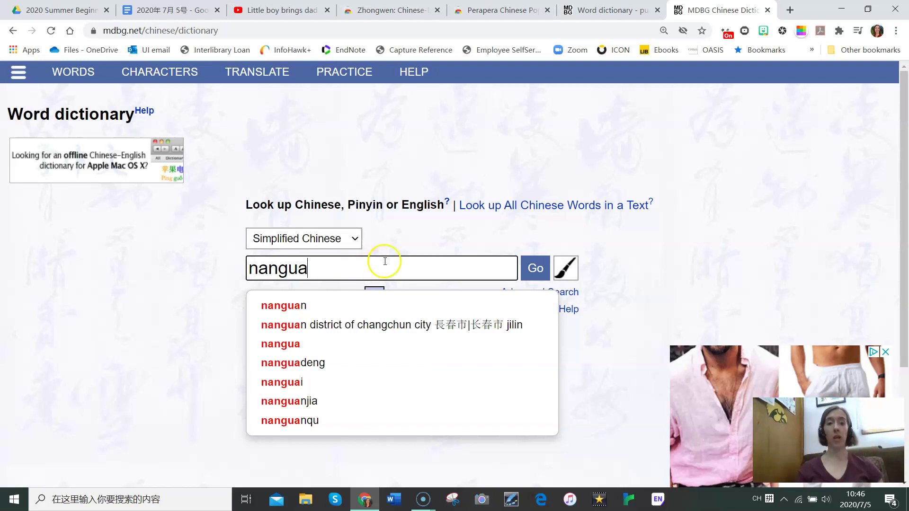
click(532, 272)
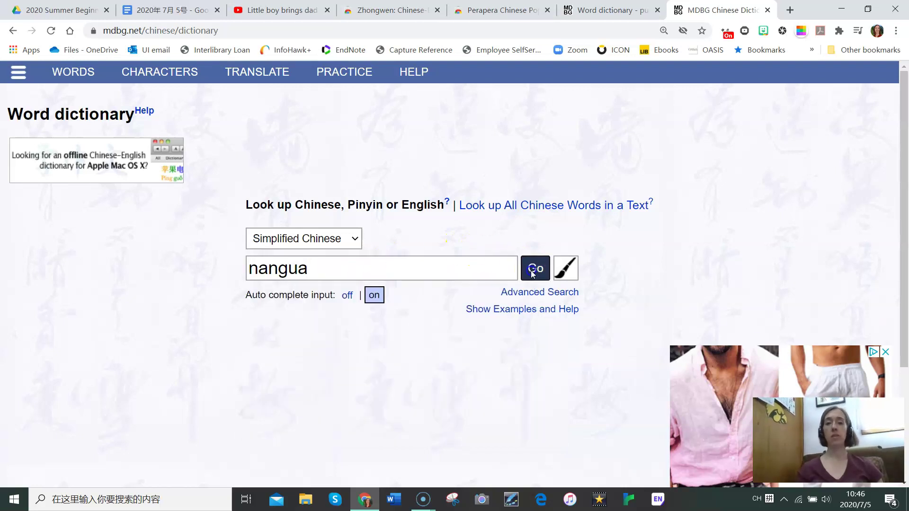